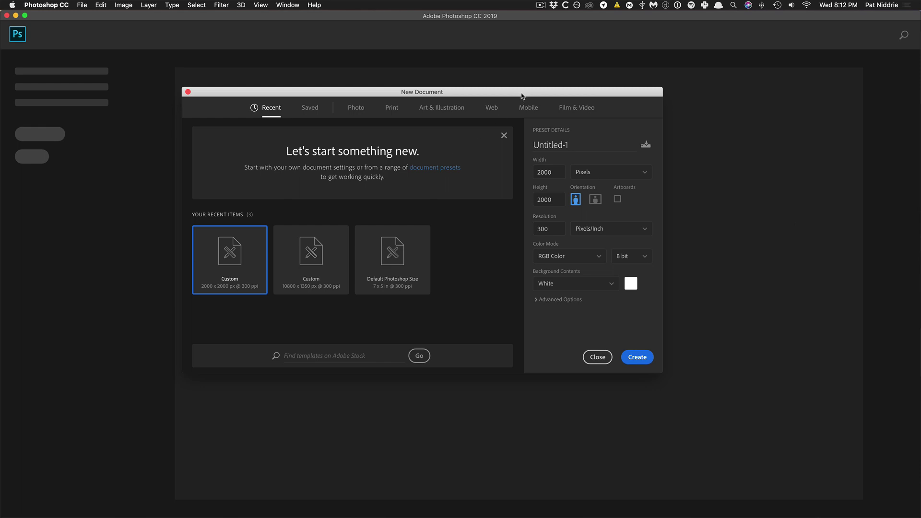
Create a new 10800 × 1350 px document at 300 ppi with a white background.
left_click_drag(522, 95, 518, 102)
double_click(550, 181)
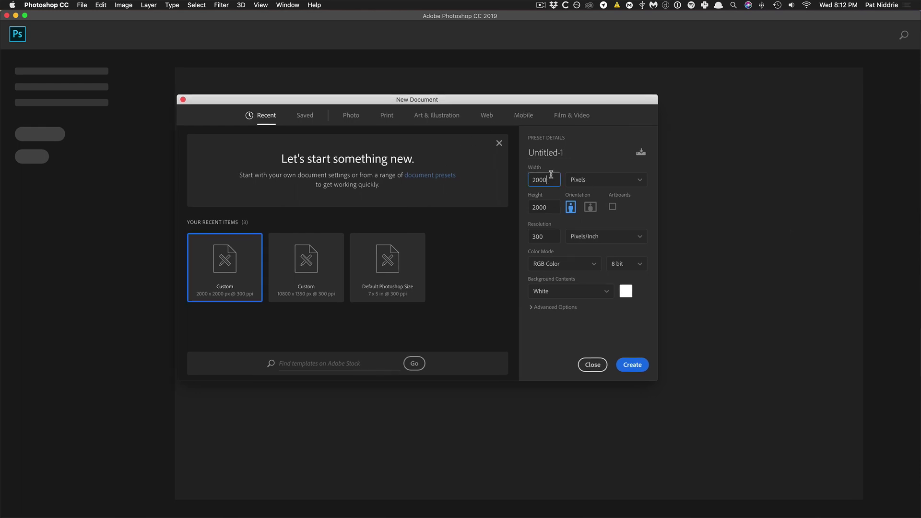
type("08")
left_click(548, 209)
double_click(549, 207)
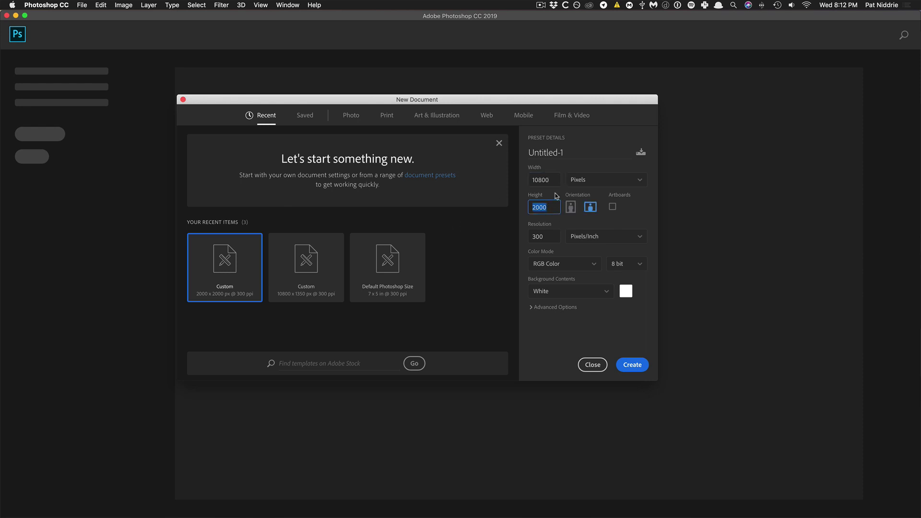
type("1350")
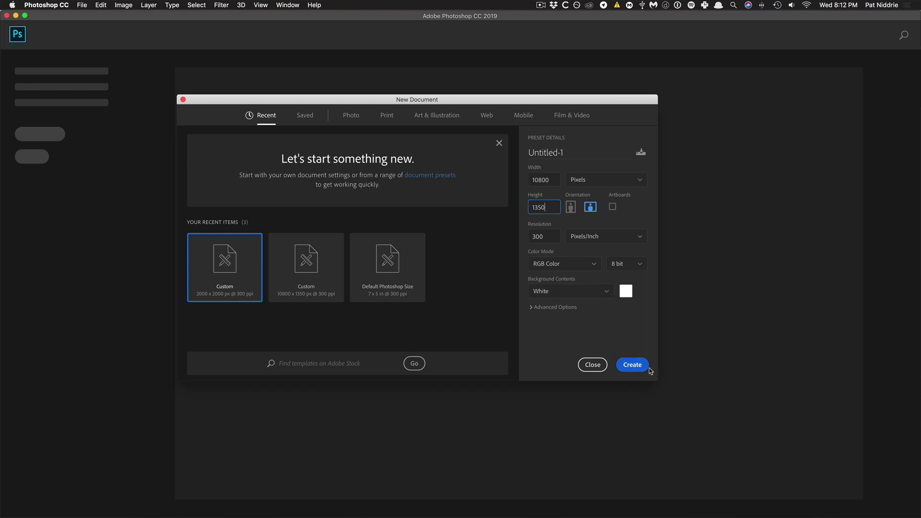
left_click(632, 366)
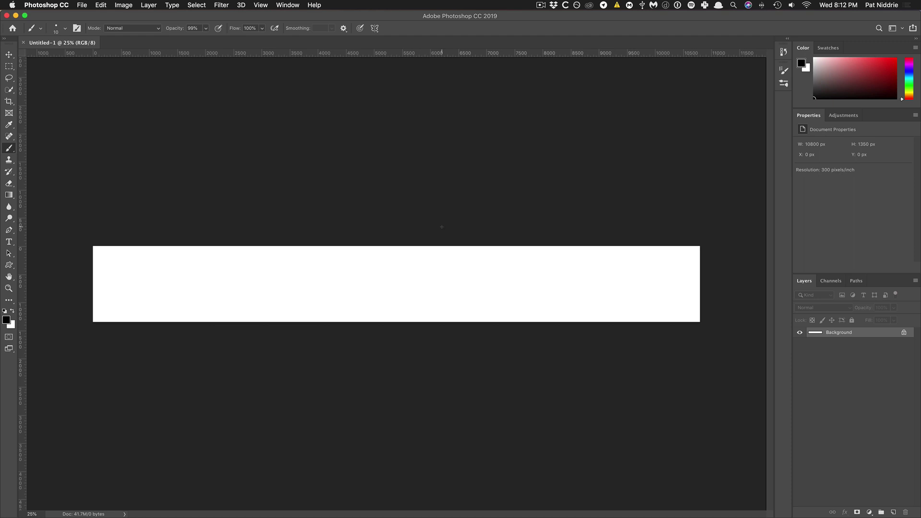
Add a New Guide Layout of 10 evenly spaced column guides across the strip.
left_click(315, 6)
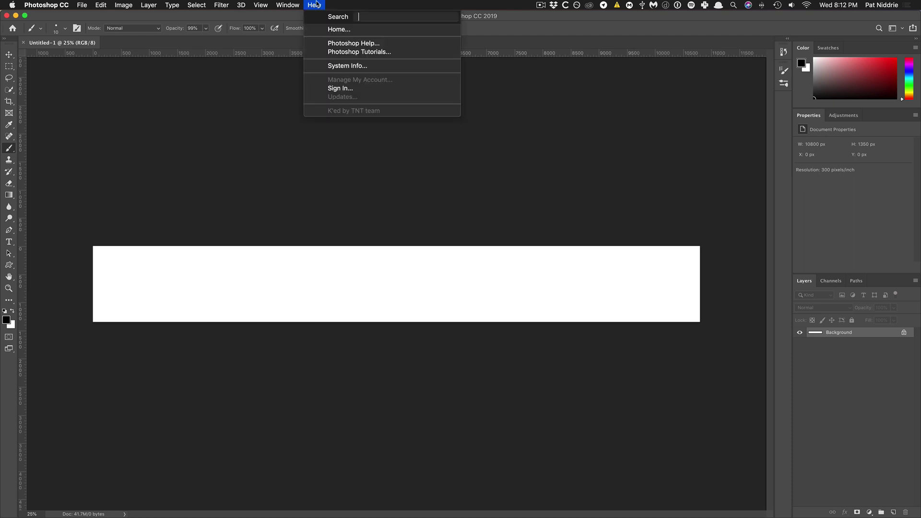
mouse_move(264, 6)
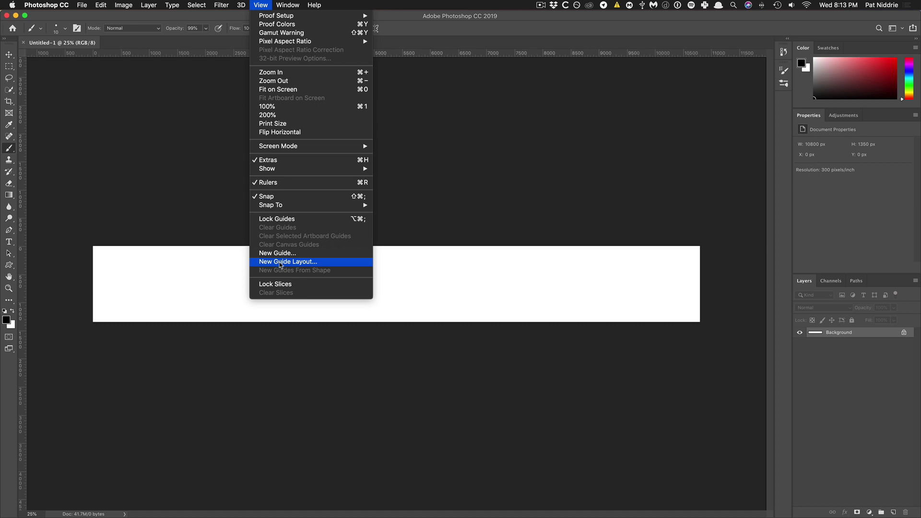
left_click(282, 263)
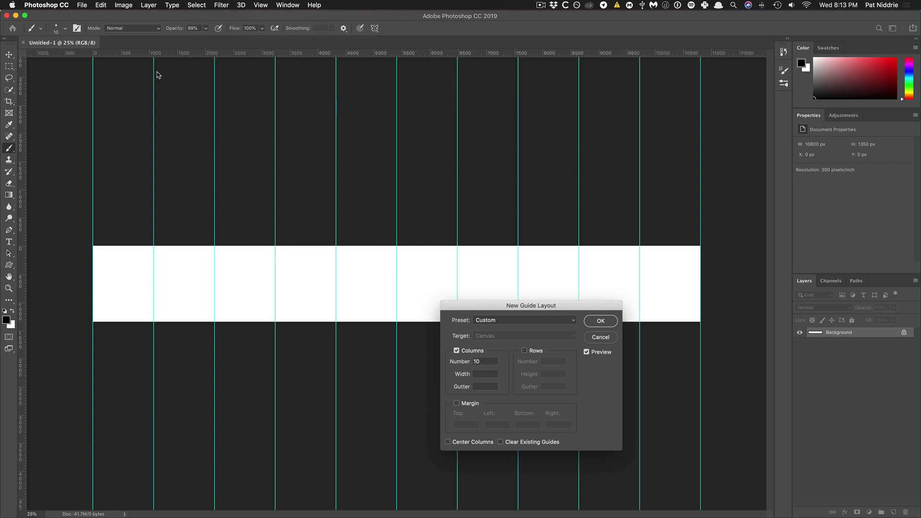
left_click(600, 322)
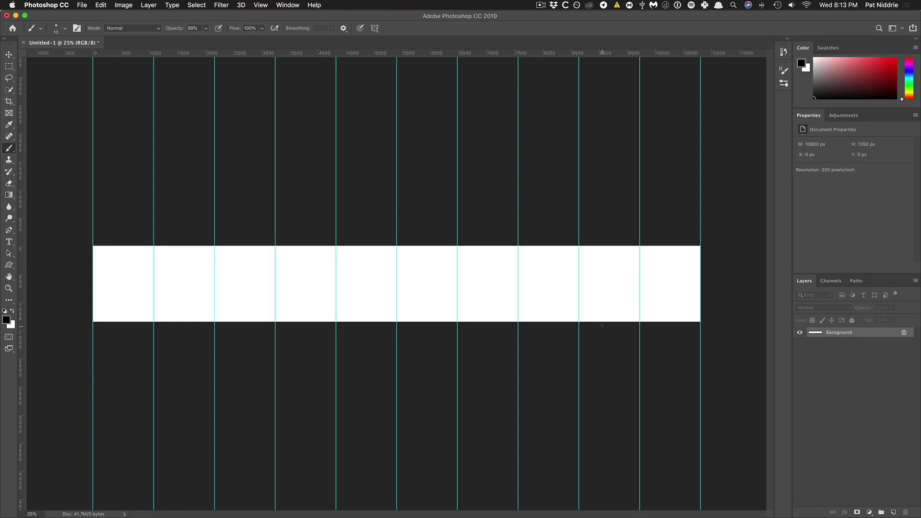
Run Load Files into Stack on all JPEGs in the Selects folder.
left_click(315, 5)
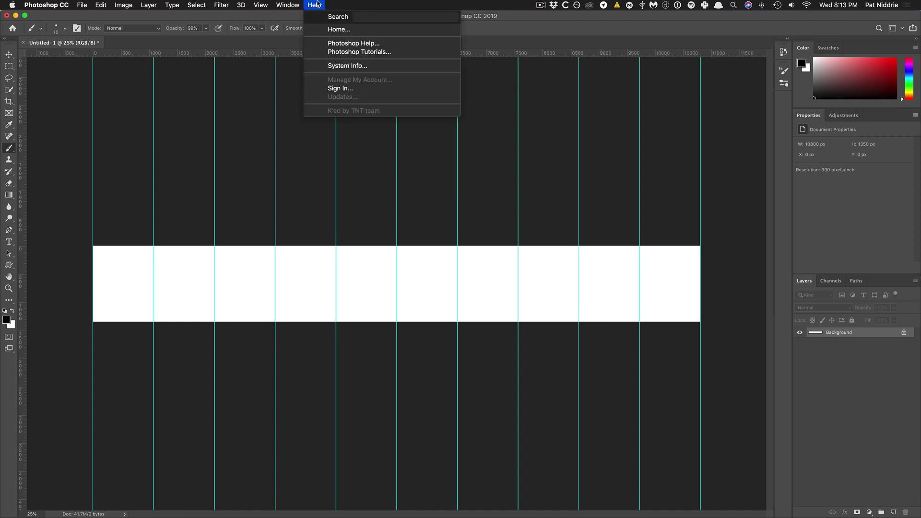
type("stack")
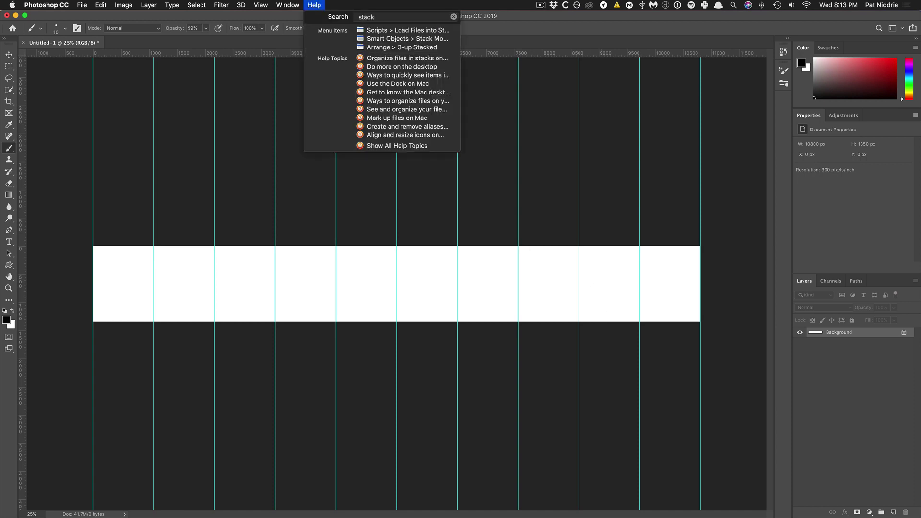
key("Down")
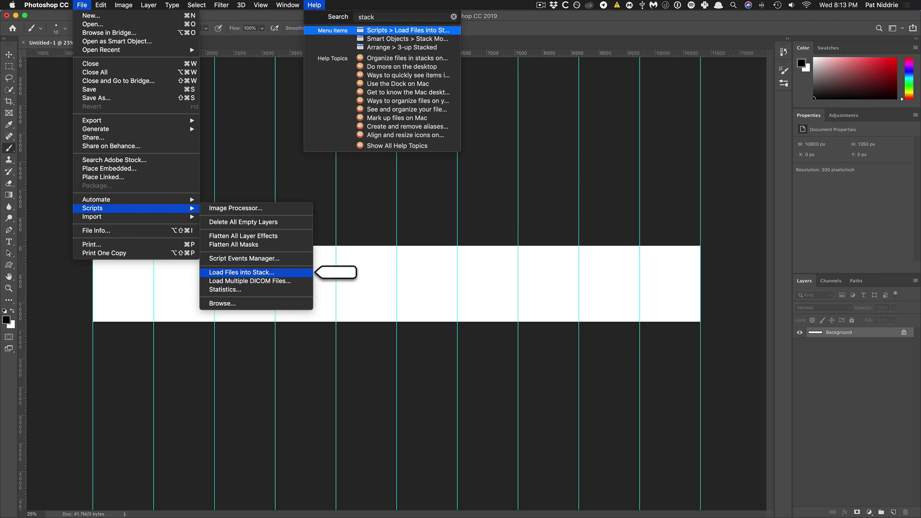
key("Return")
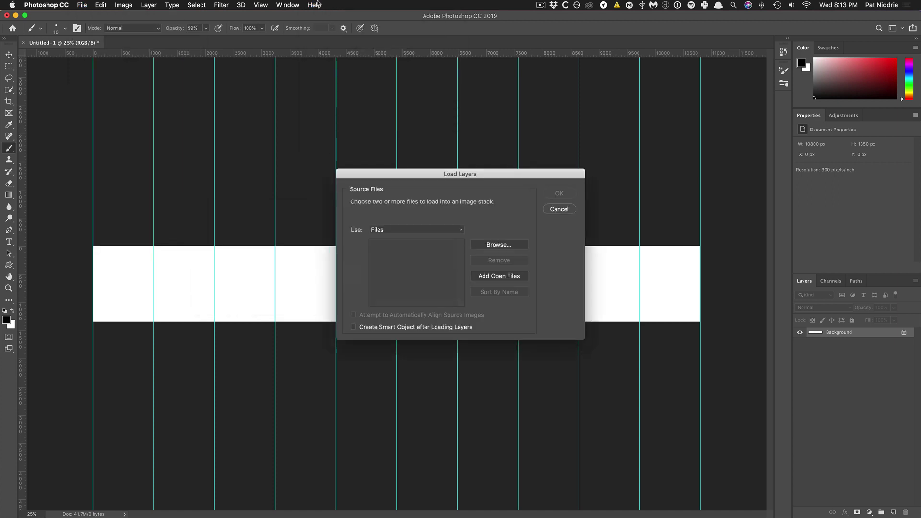
left_click(499, 245)
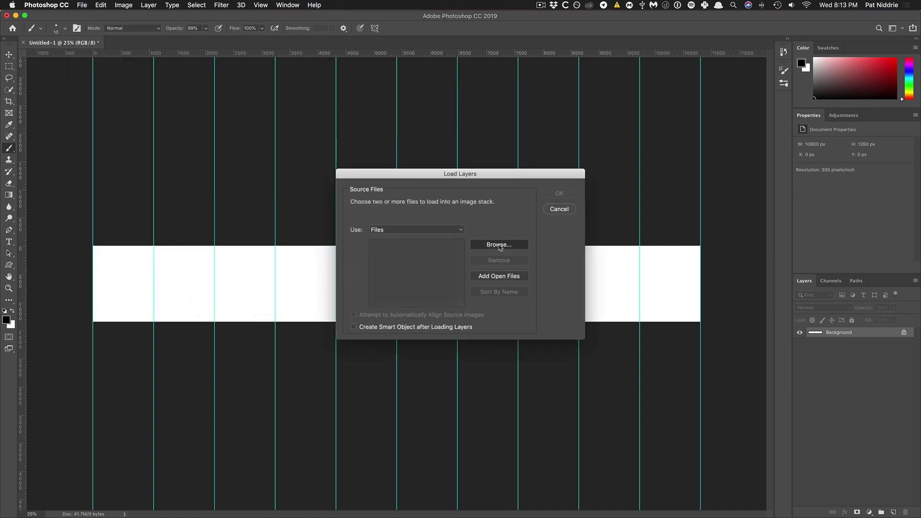
double_click(594, 190)
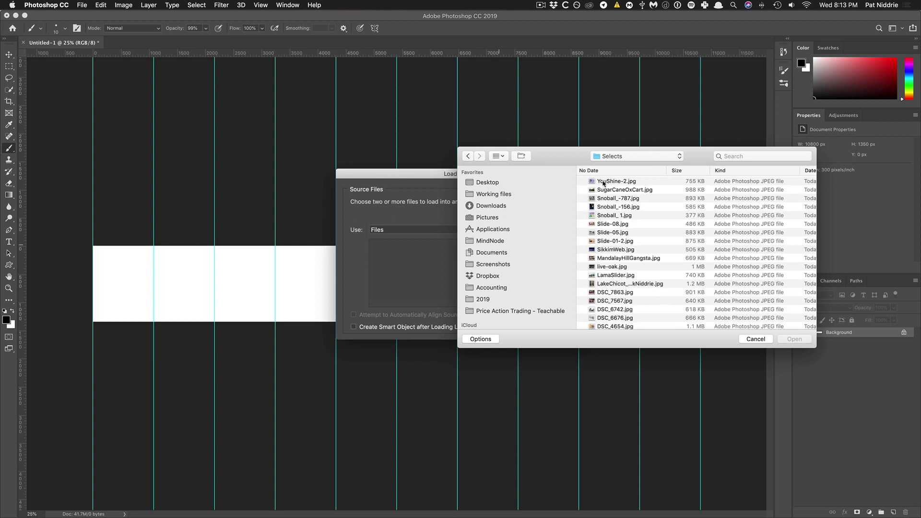
left_click(603, 183)
key("super+a")
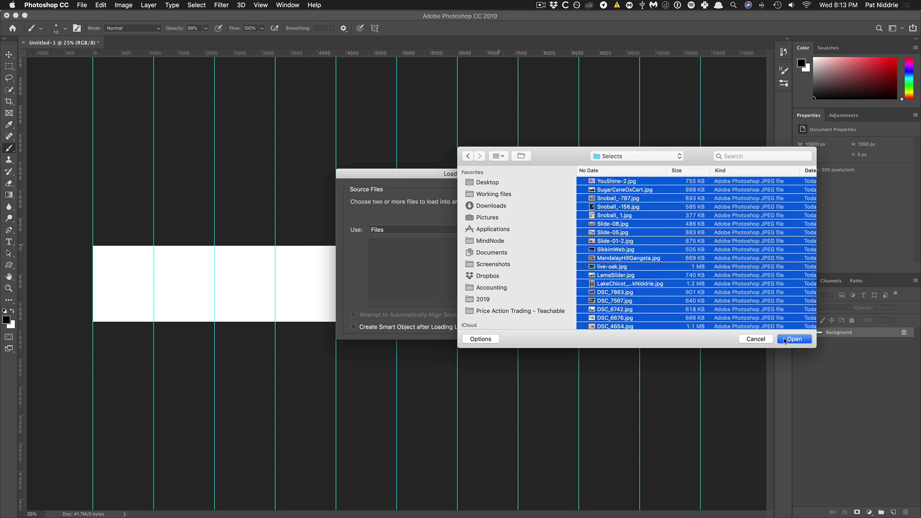
left_click(794, 339)
left_click(565, 193)
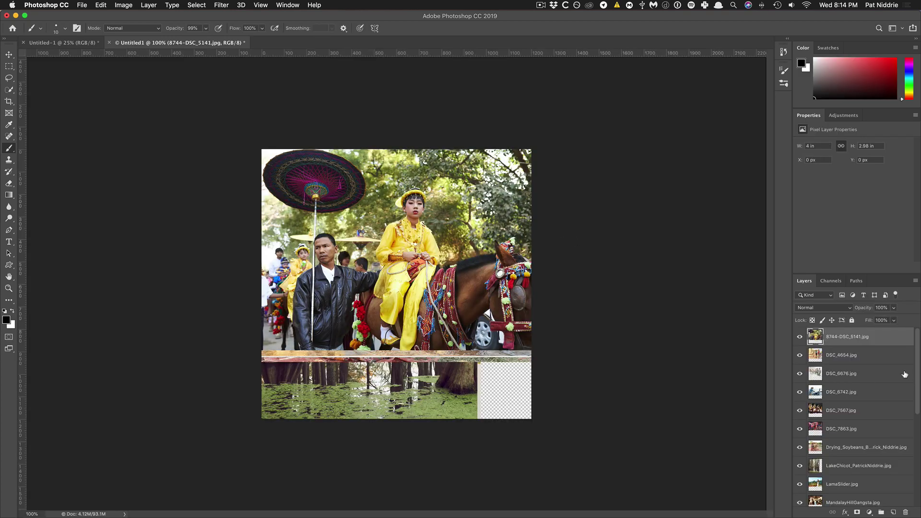
Copy all the stacked photo layers into the Untitled-1 strip.
scroll(911, 426, "down", 3)
scroll(911, 425, "down", 7)
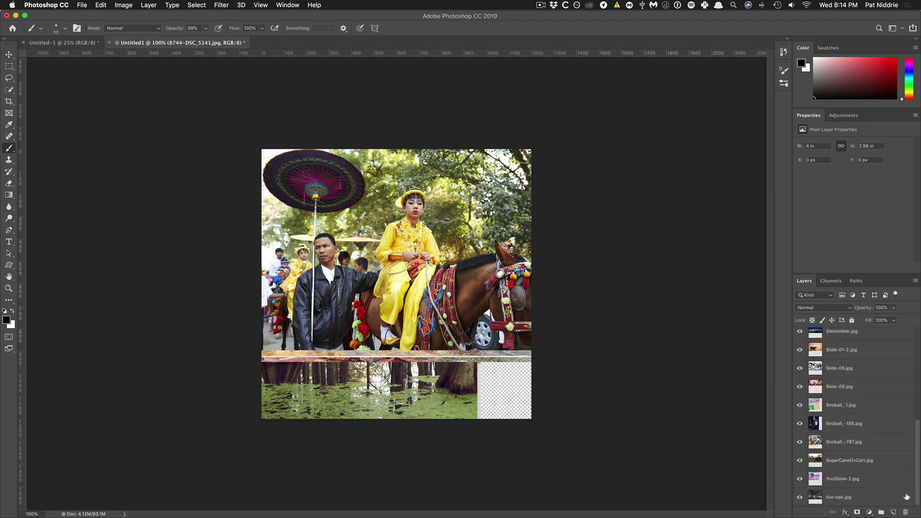
left_click(820, 500, "shift")
left_click_drag(817, 502, 162, 275)
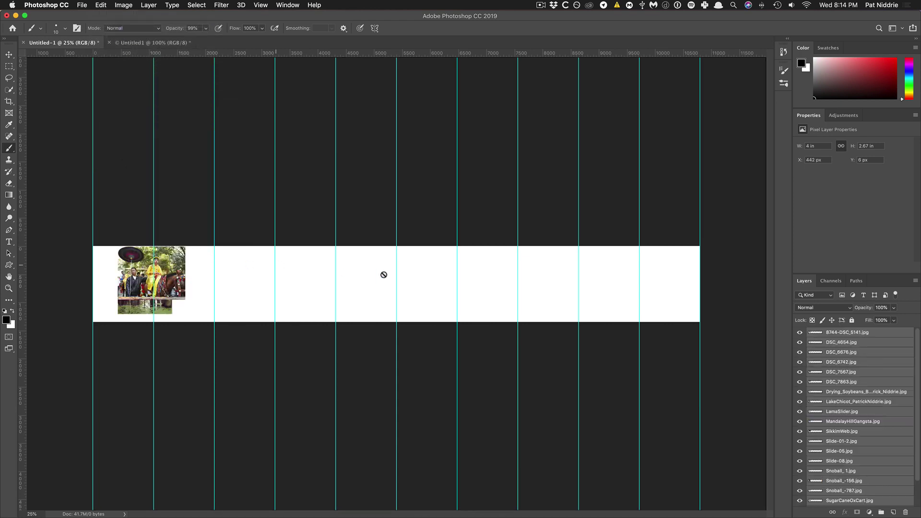
Move the temple photo onto the strip and resize it to fill its column.
left_click_drag(180, 275, 444, 288)
key("super+t")
left_click_drag(388, 258, 372, 318)
left_click_drag(372, 253, 366, 249)
left_click_drag(385, 285, 366, 292)
key("Return")
Place the misty-people, fisherman and monks photos into their columns.
left_click_drag(155, 278, 501, 294)
left_click_drag(175, 285, 585, 287)
left_click_drag(207, 283, 284, 305)
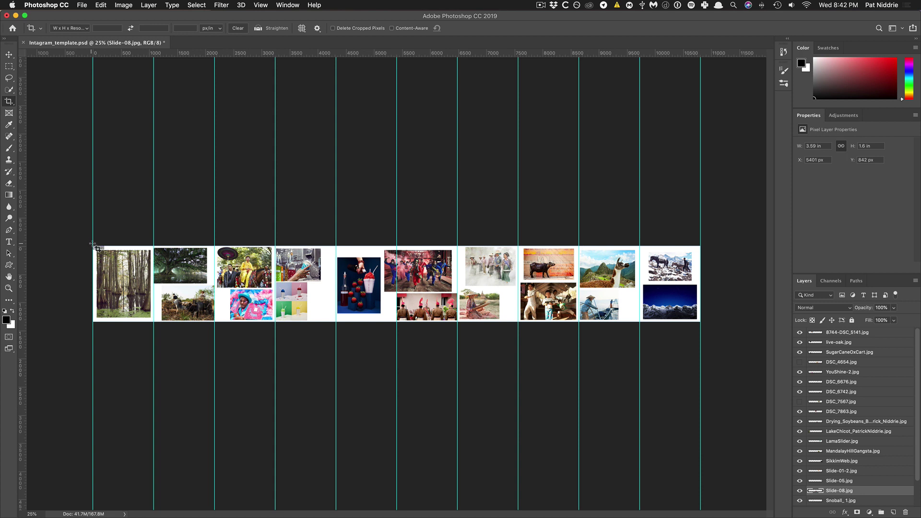
Use the Slice Tool's Slices From Guides to cut ten column slices.
left_click(11, 102)
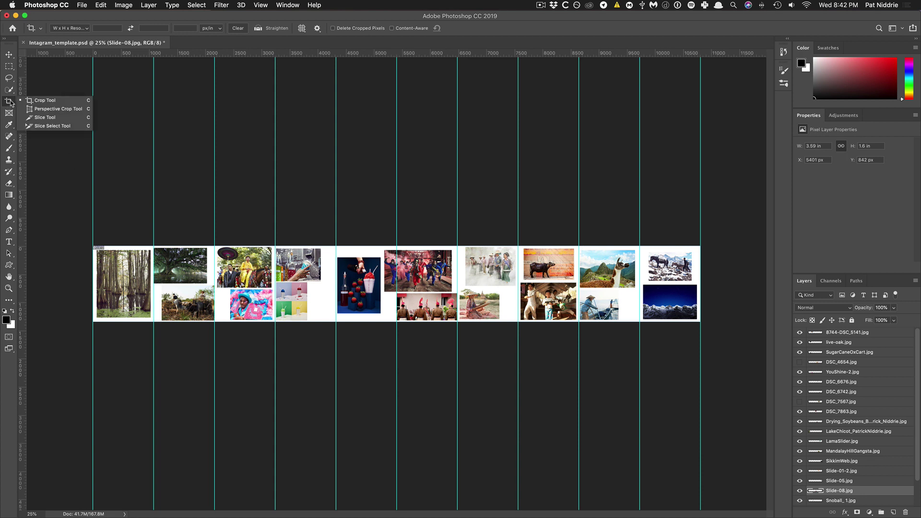
left_click(39, 118)
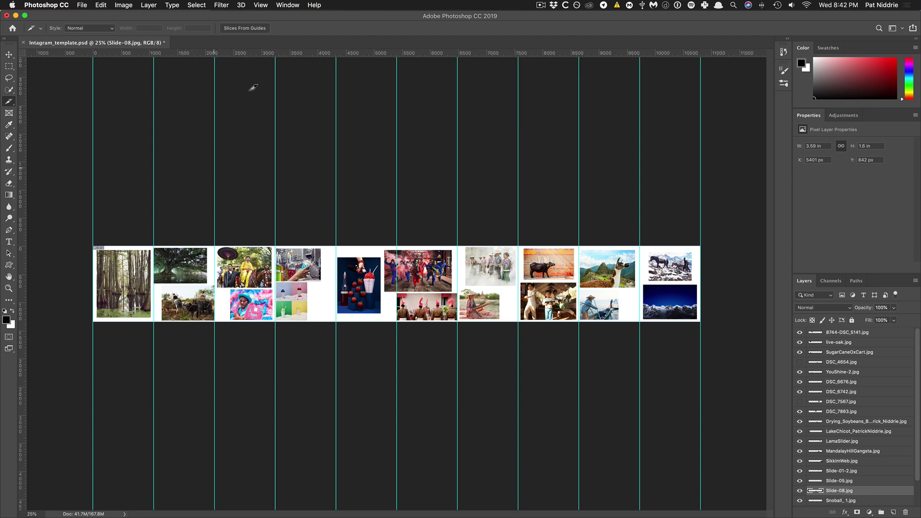
left_click(240, 29)
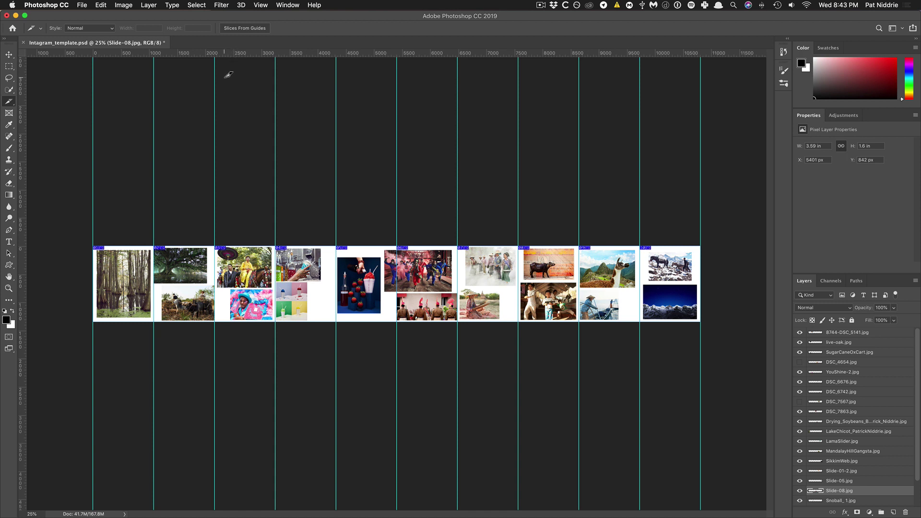
left_click(83, 5)
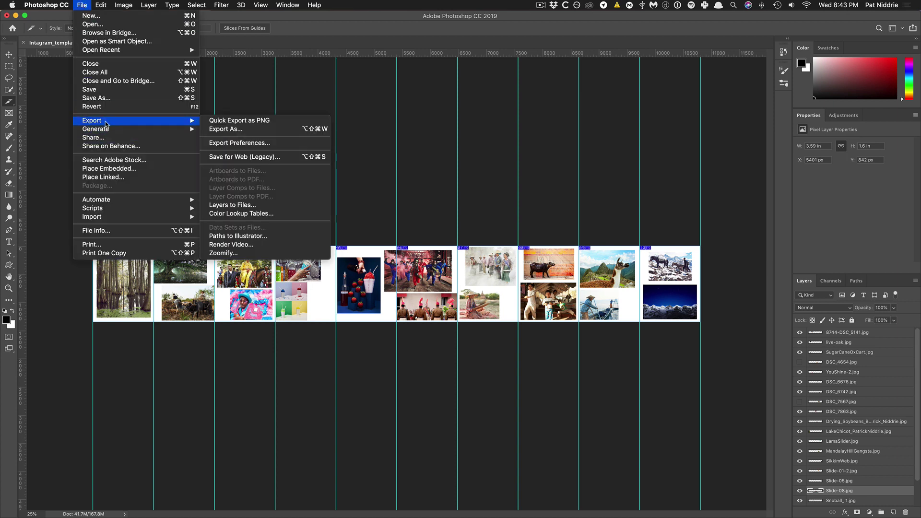
left_click(236, 157)
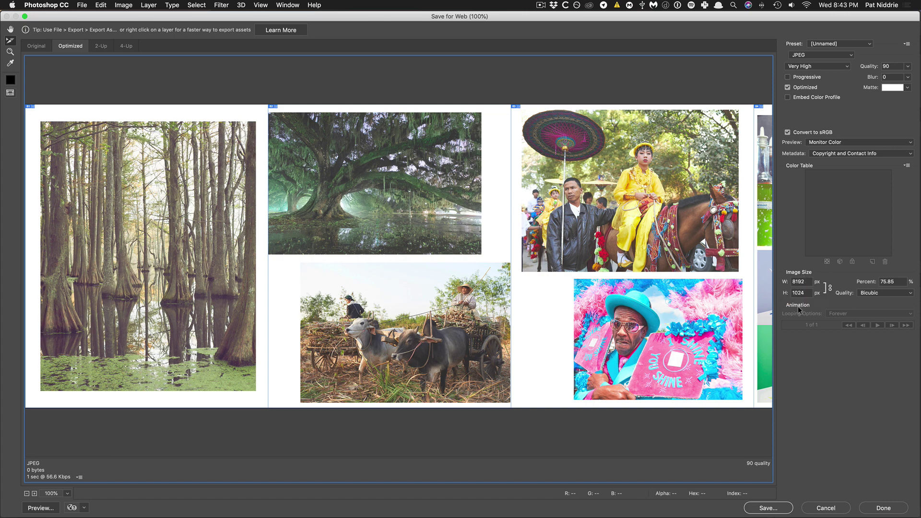
left_click(825, 508)
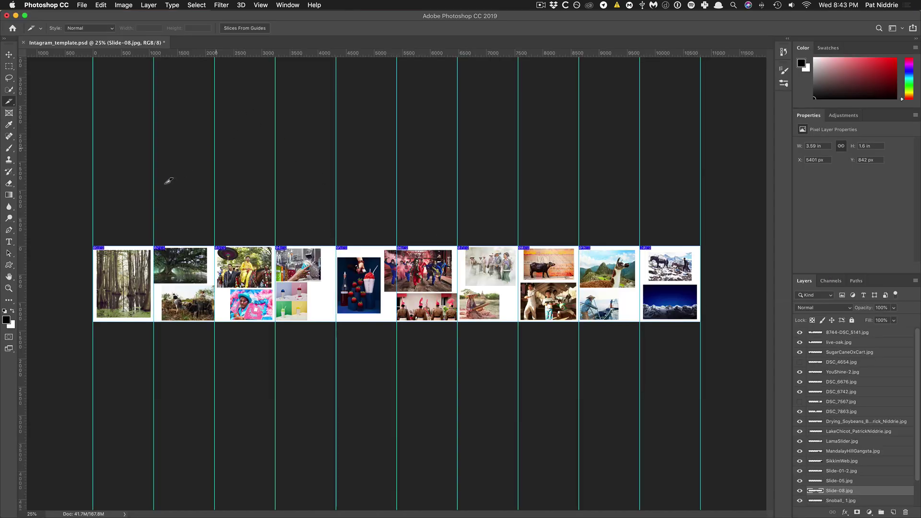
Crop the canvas to the first four guide columns, 4320 × 1350 px.
right_click(10, 101)
left_click(28, 101)
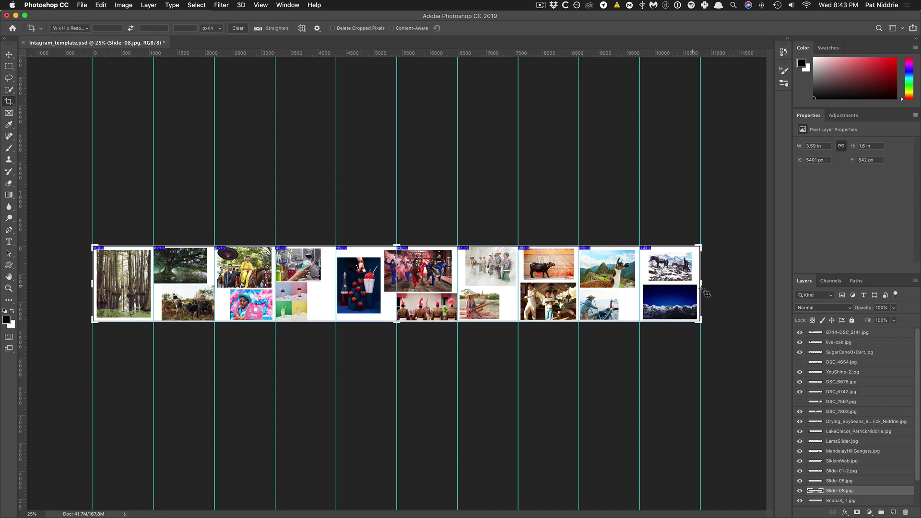
left_click_drag(700, 287, 525, 305)
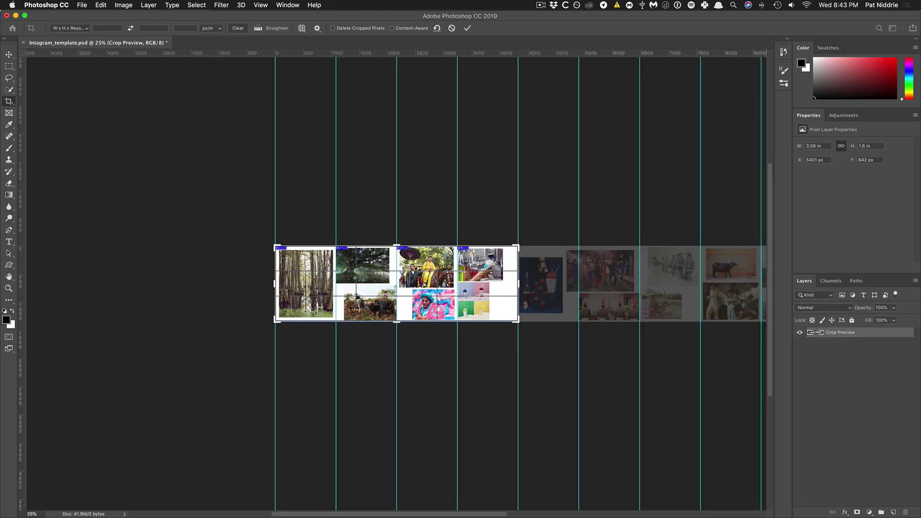
key("super+0")
left_click_drag(717, 284, 721, 293)
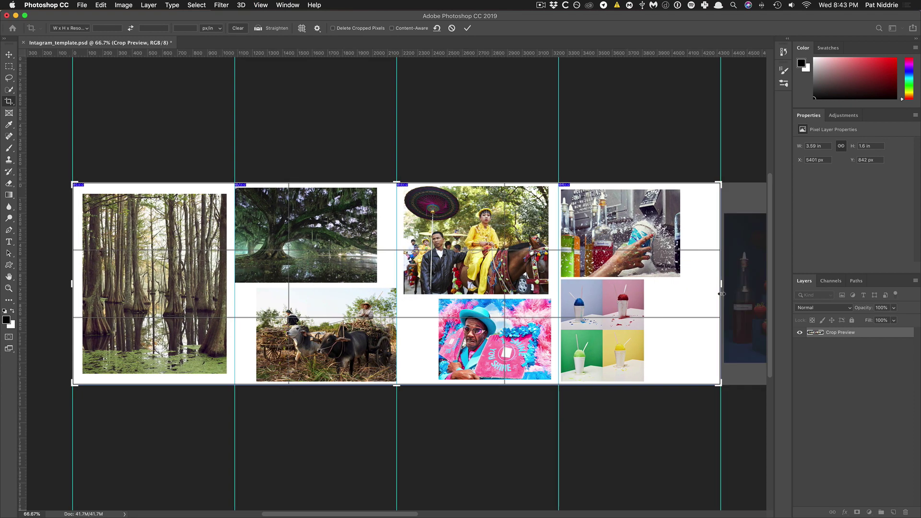
key("Return")
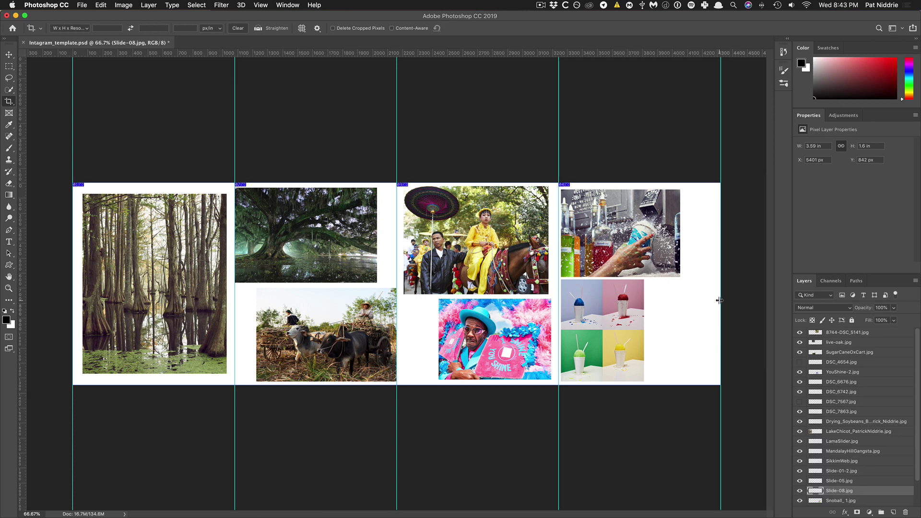
key("alt+shift+super+s")
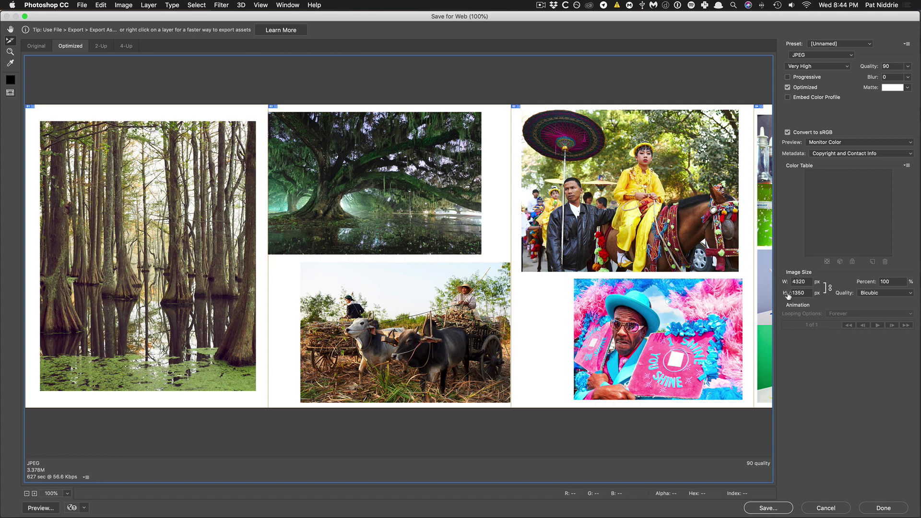
Save all slices as quality-100 JPEGs named Intagram_template.jpg into the export folder.
left_click_drag(865, 69, 883, 68)
left_click(767, 507)
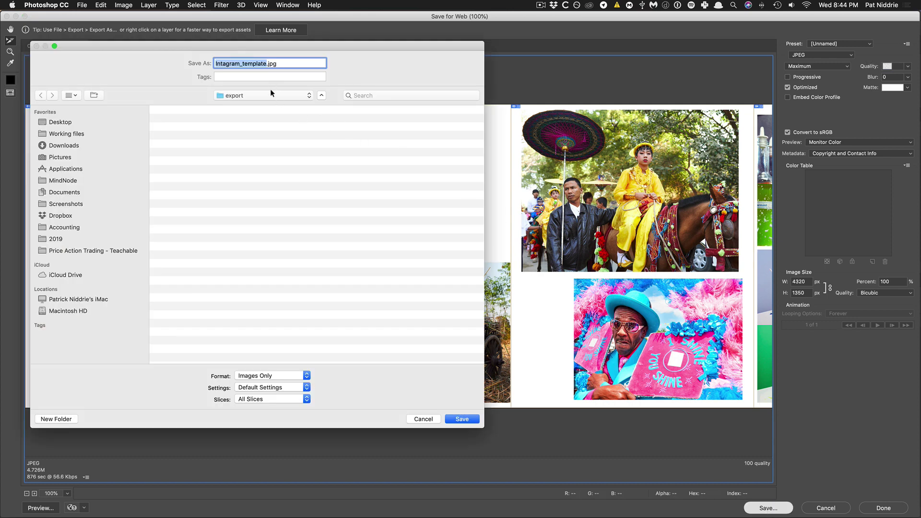
left_click(269, 94)
left_click(240, 96)
left_click(246, 136)
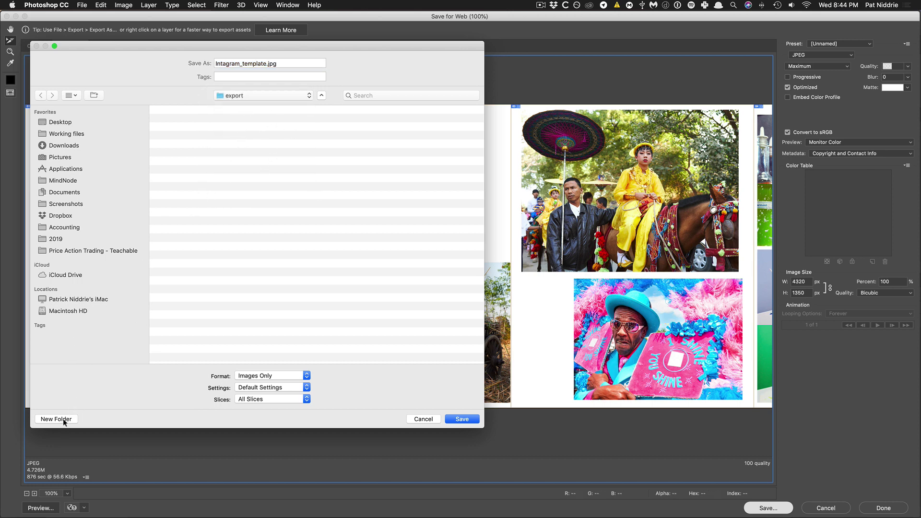
left_click(461, 419)
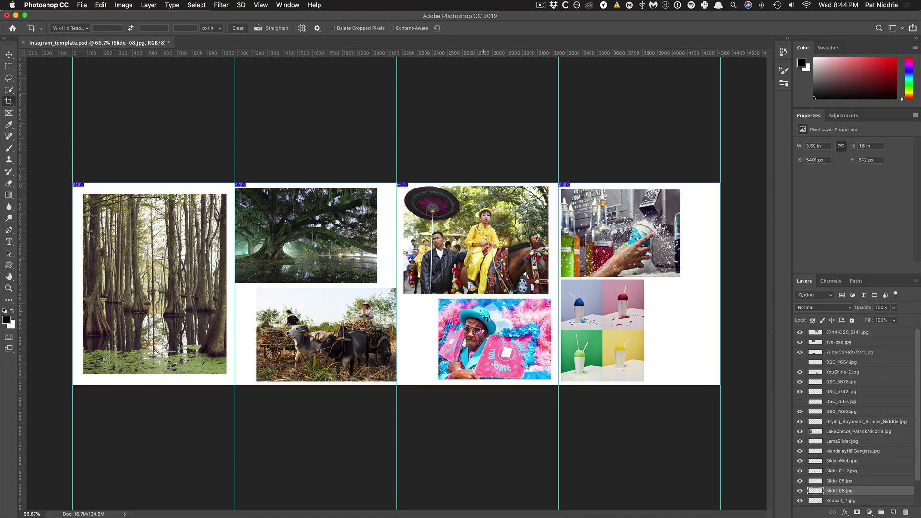
Recrop the canvas to a 6480 px-wide strip of columns five through ten.
scroll(476, 311, "up", 2)
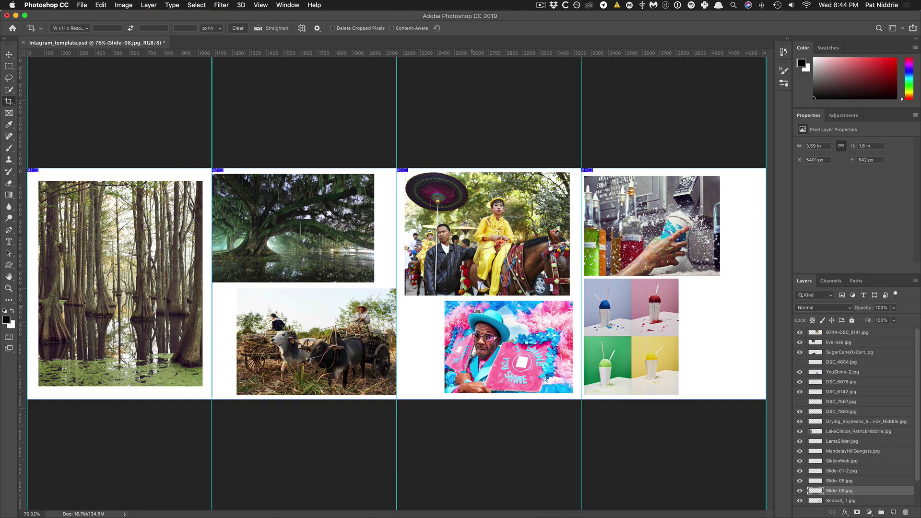
key("super+minus")
key("super+minus")
key("super+minus")
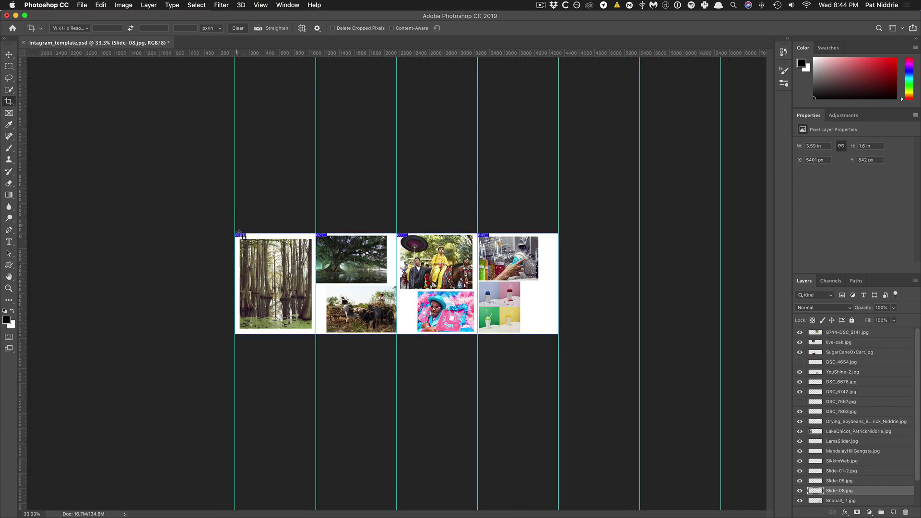
left_click_drag(234, 235, 719, 354)
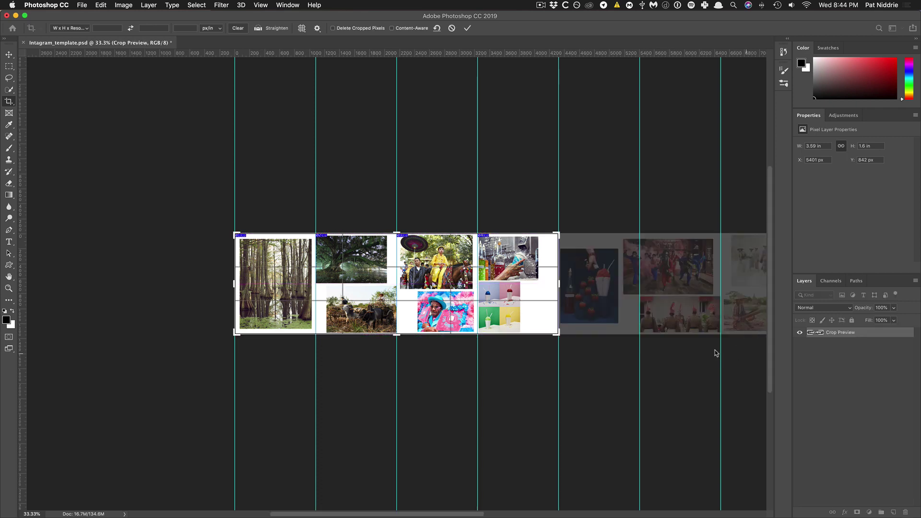
key("super+0")
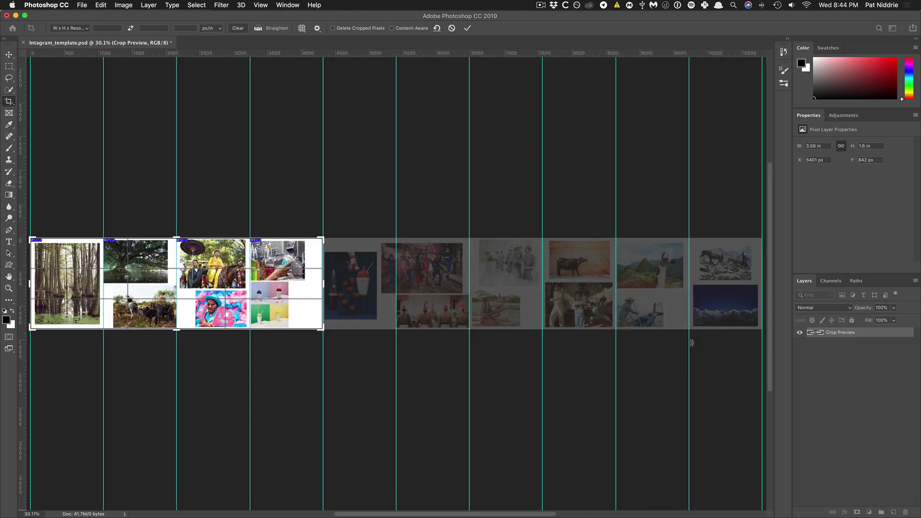
left_click_drag(323, 286, 547, 290)
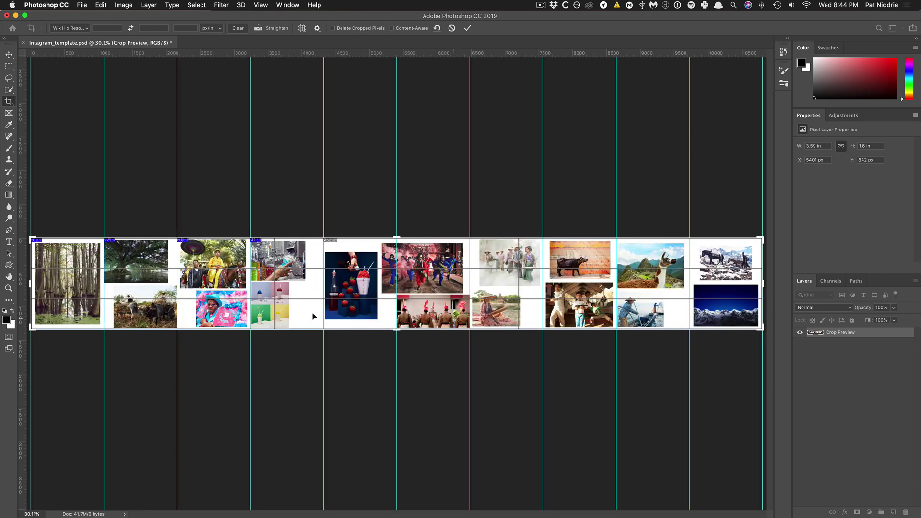
left_click_drag(31, 284, 177, 275)
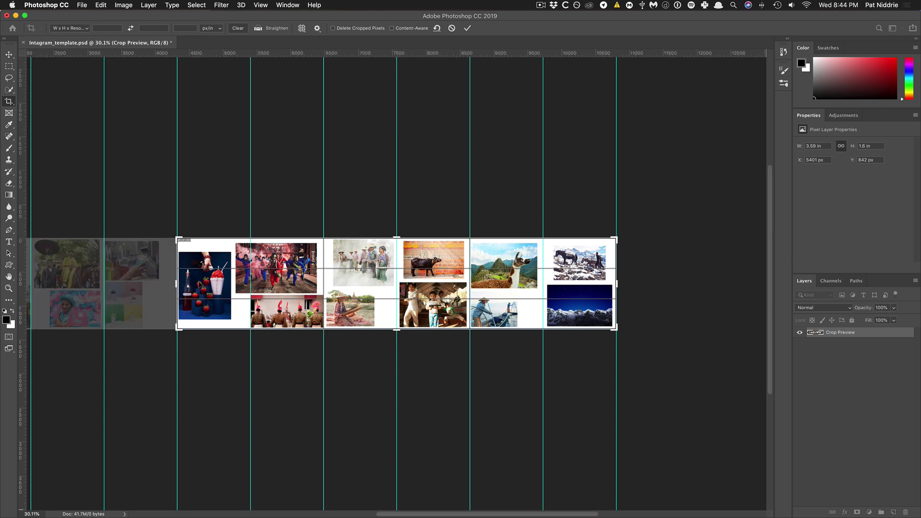
key("Return")
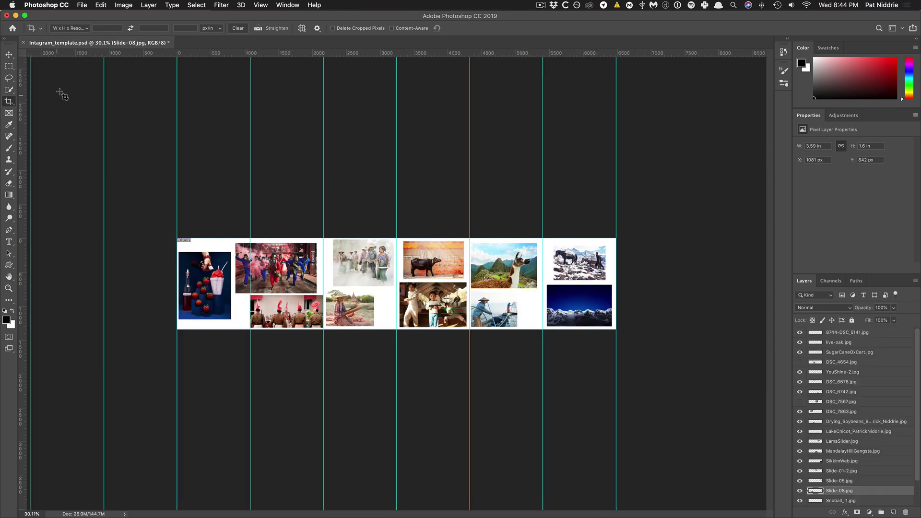
Make six slices from the guides with the Slice Tool, then open Save for Web.
left_click(12, 107)
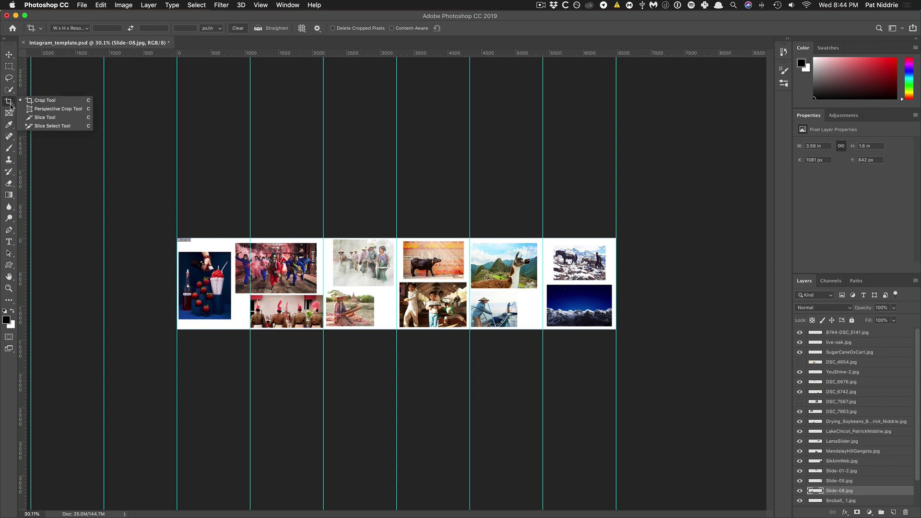
left_click(41, 117)
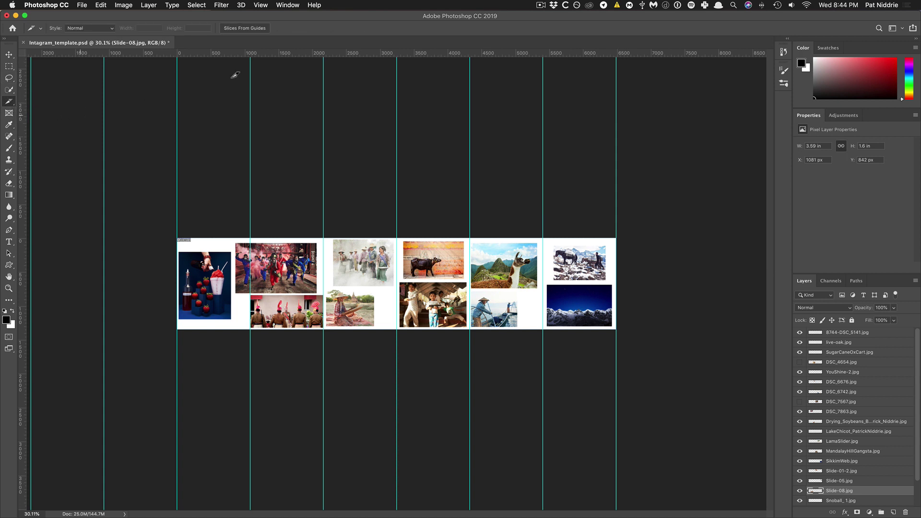
left_click(243, 30)
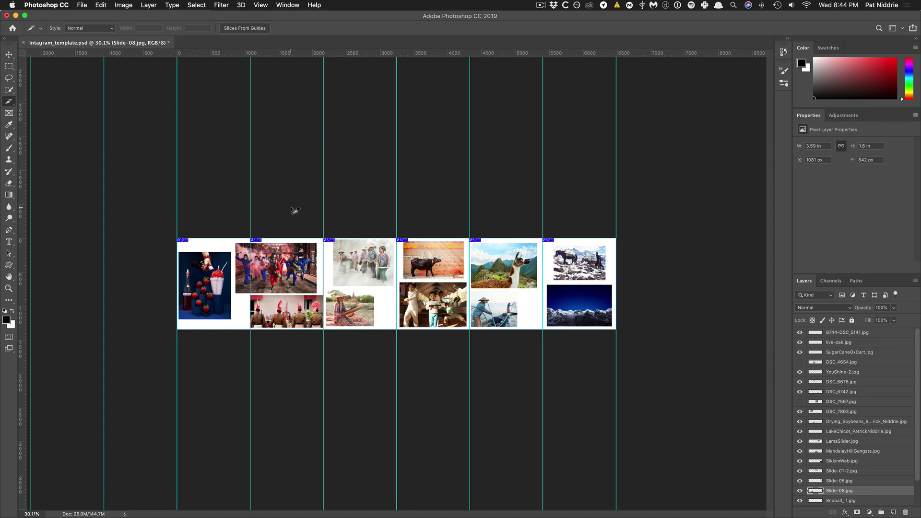
key("super+alt+shift+s")
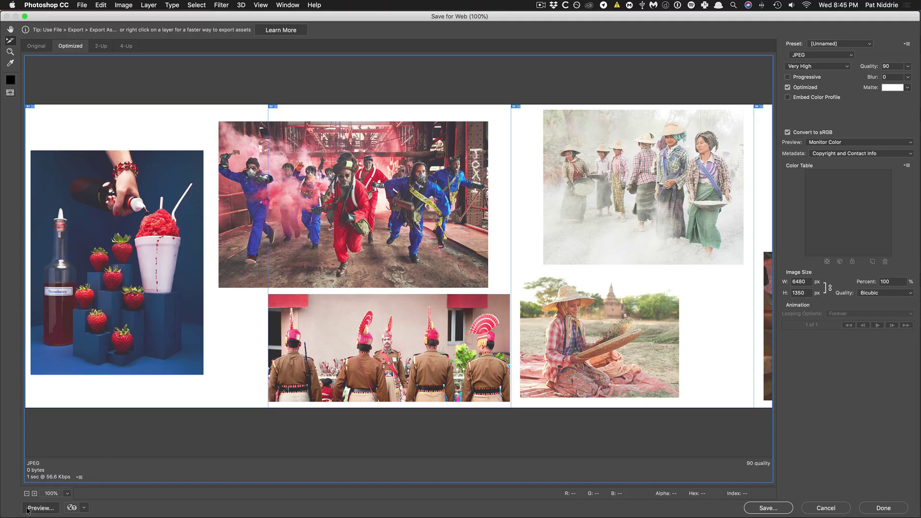
Set JPEG quality to 100 and bring up the save dialog for the slices.
left_click(27, 494)
left_click(27, 493)
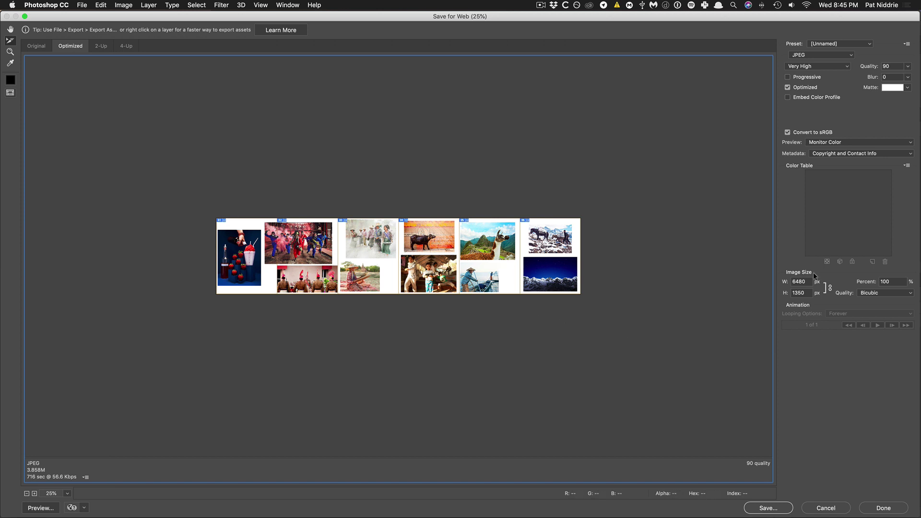
left_click_drag(874, 67, 880, 69)
left_click(763, 509)
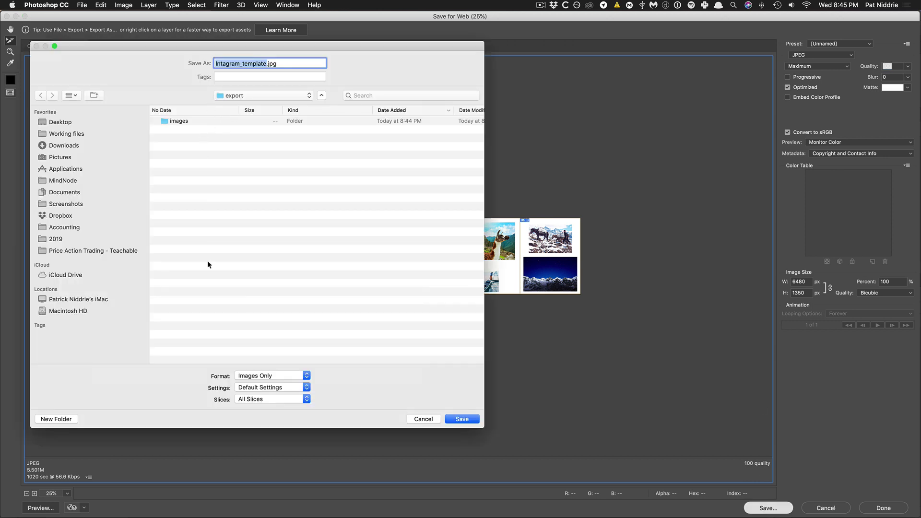
Save the six slices as JPEGs into a new folder named images2.
left_click(56, 419)
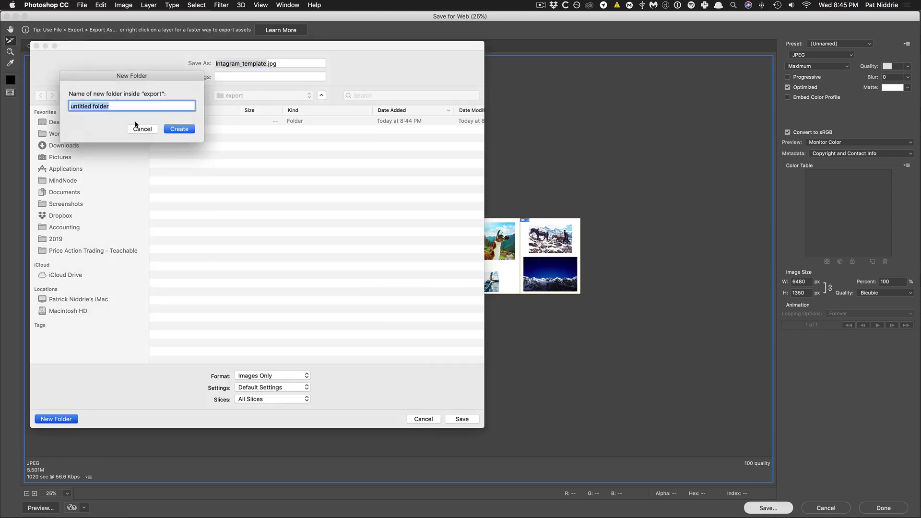
type("images2")
left_click(179, 129)
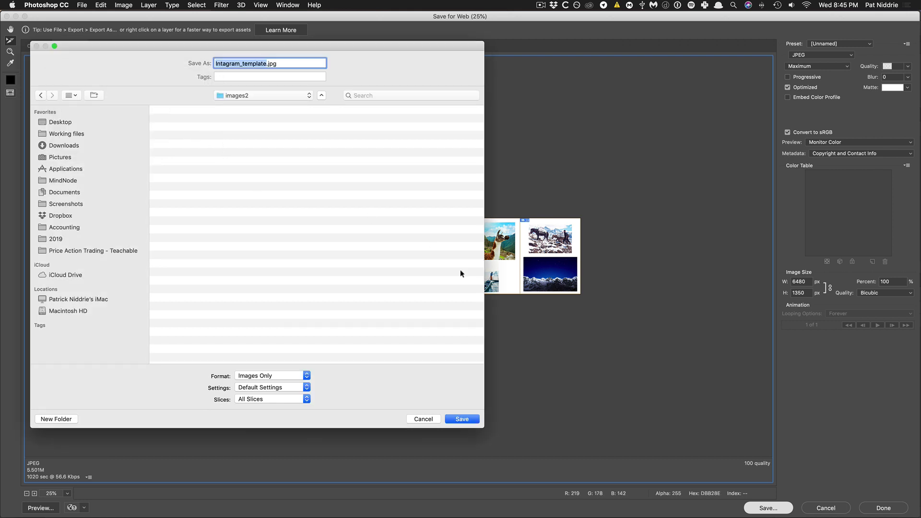
left_click(463, 420)
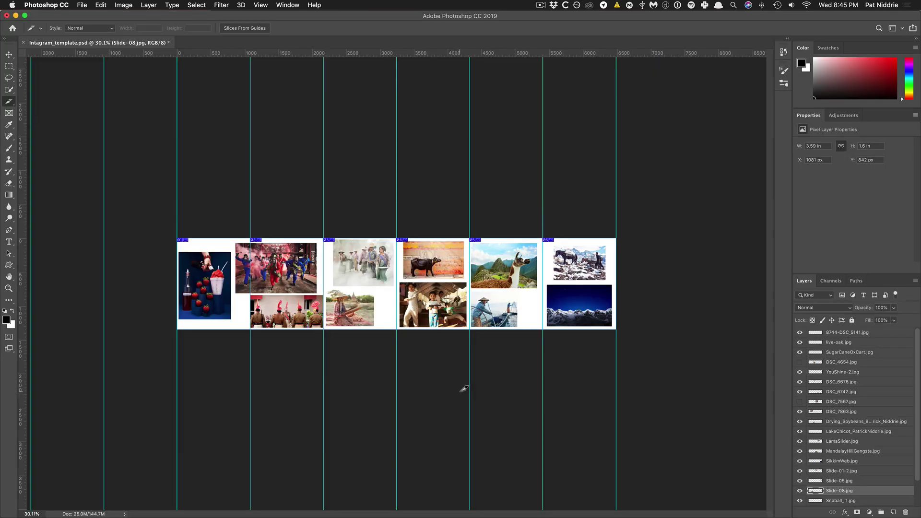
Switch to Finder and expand the export folder's images folder.
key("super+Tab")
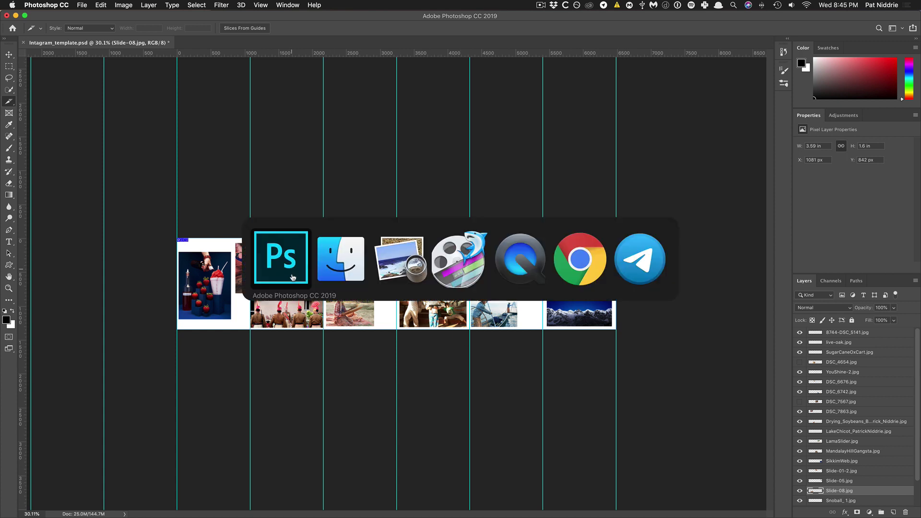
left_click(341, 259)
left_click(313, 65)
Select all ten Intagram_template JPGs across images and images2 and share them via AirDrop.
left_click(312, 107)
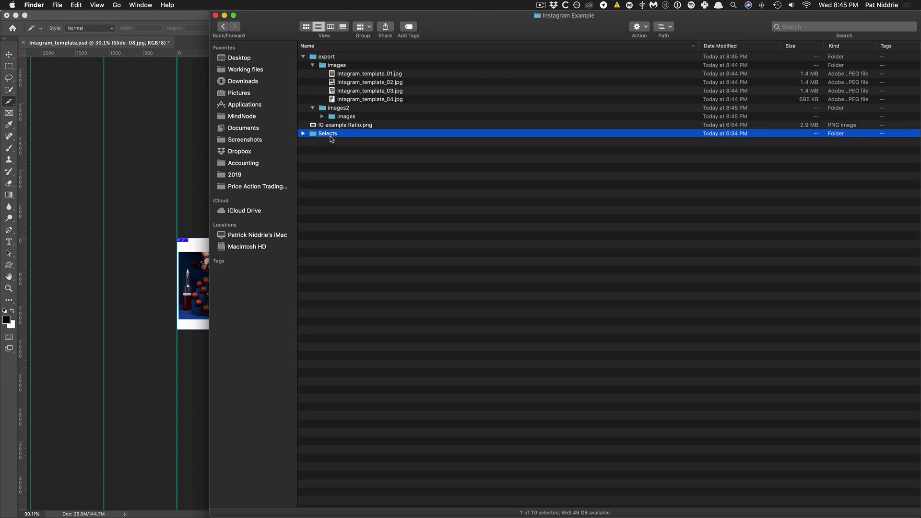
left_click(321, 117)
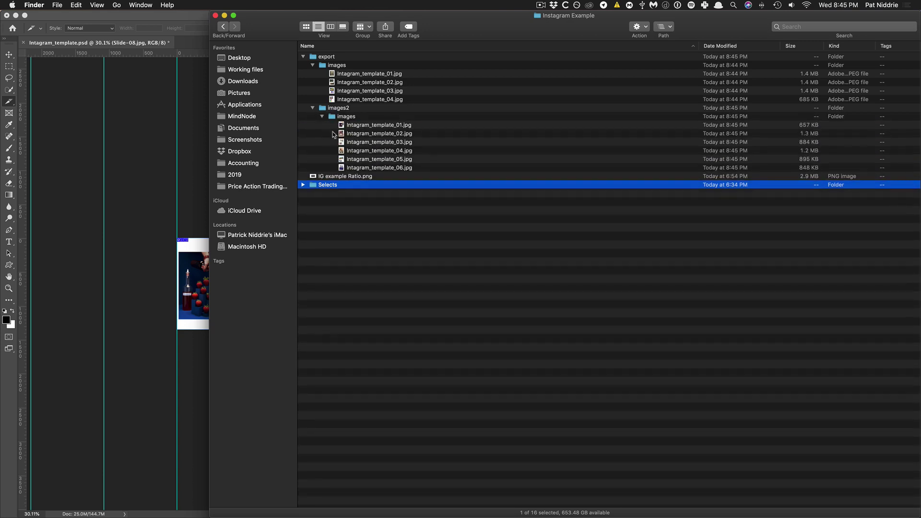
left_click(356, 169)
left_click(369, 126, "shift")
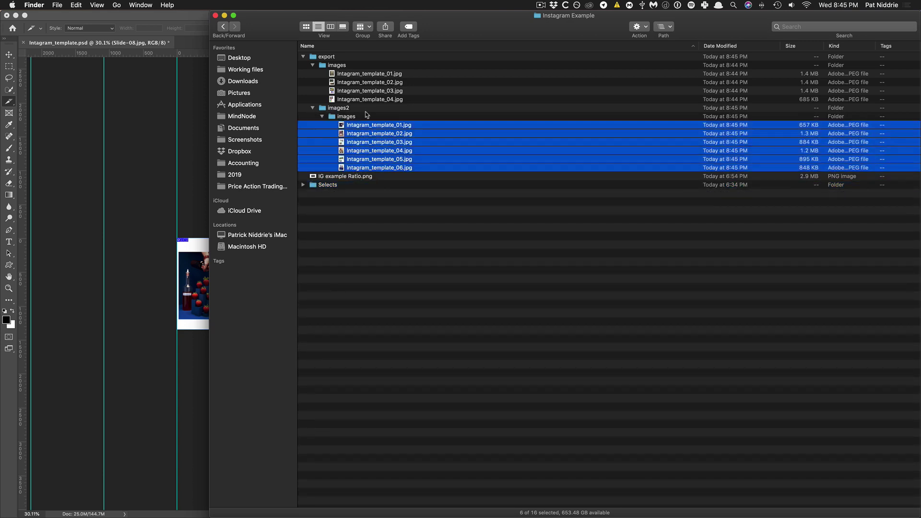
left_click(364, 100, "super")
left_click(364, 91, "super")
left_click(369, 83, "super")
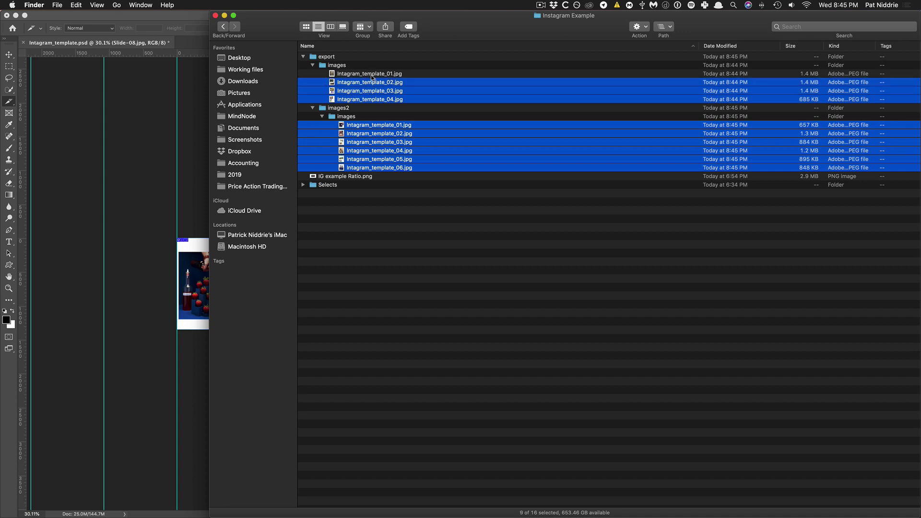
left_click(371, 74, "super")
left_click(385, 27)
left_click(403, 49)
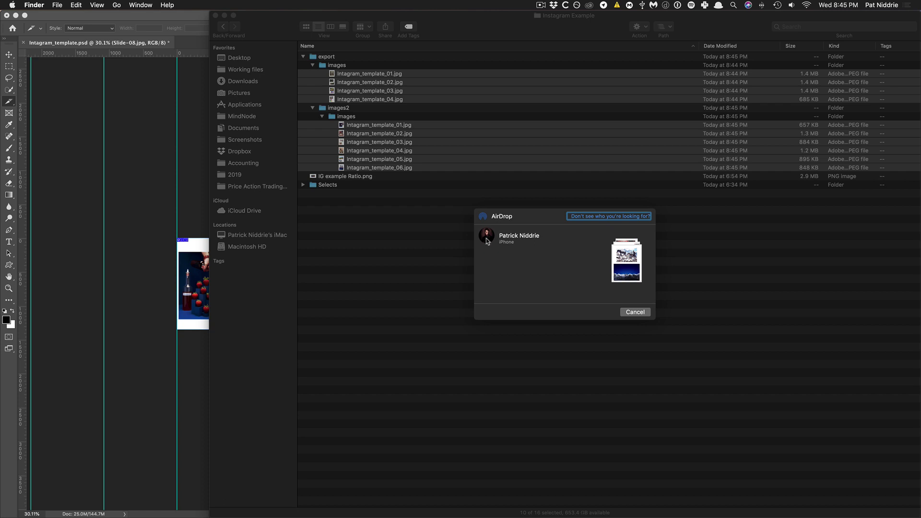
AirDrop the slices to the iPhone, then begin a new Instagram post from the library.
left_click(486, 240)
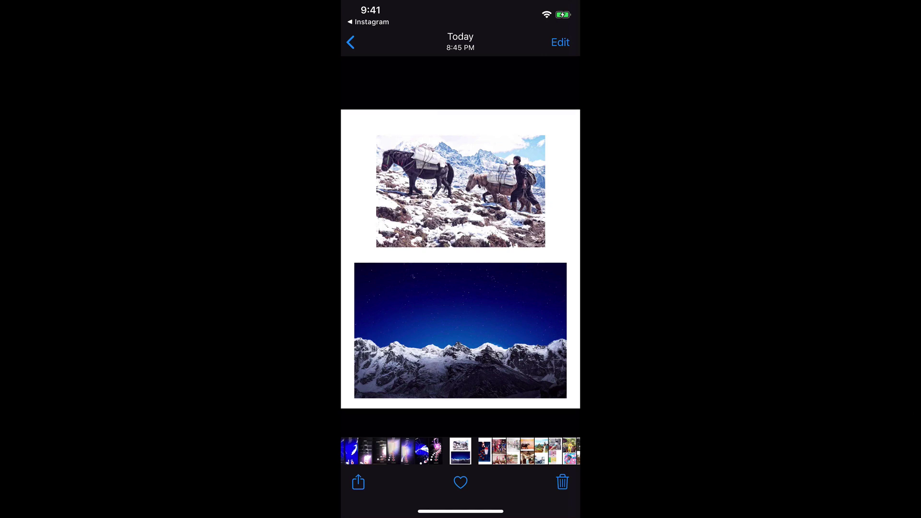
left_click_drag(460, 511, 460, 336)
left_click_drag(384, 259, 552, 259)
left_click(461, 259)
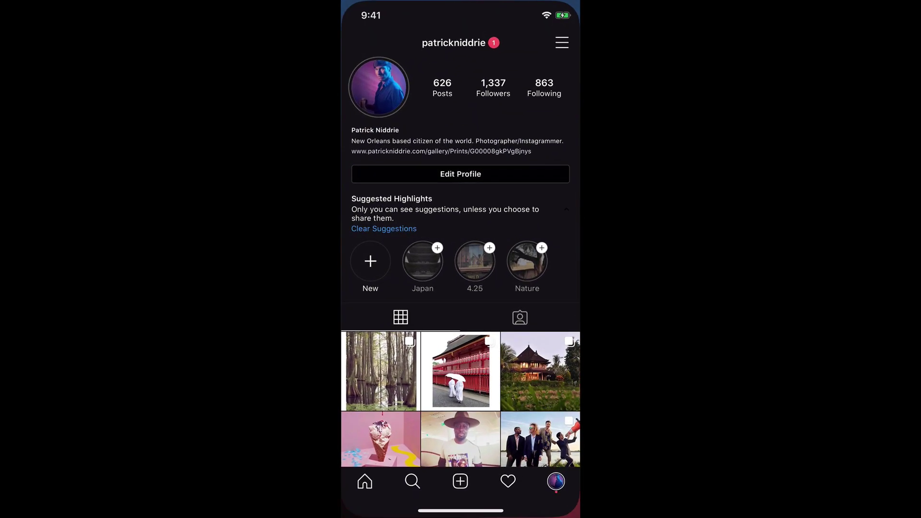
left_click(460, 481)
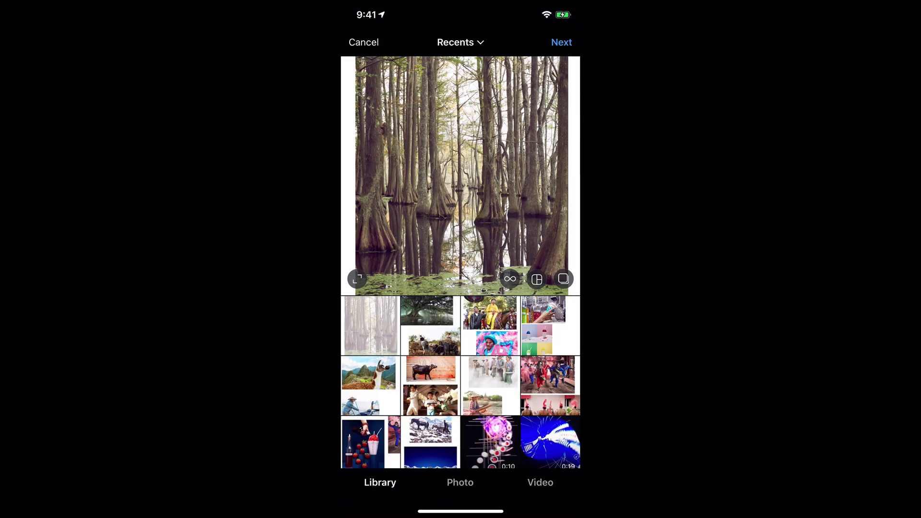
Pick the slices uncropped in order—tree and ox-cart, parade, snow-cone—as a multi-photo post, then continue to filters.
left_click(356, 279)
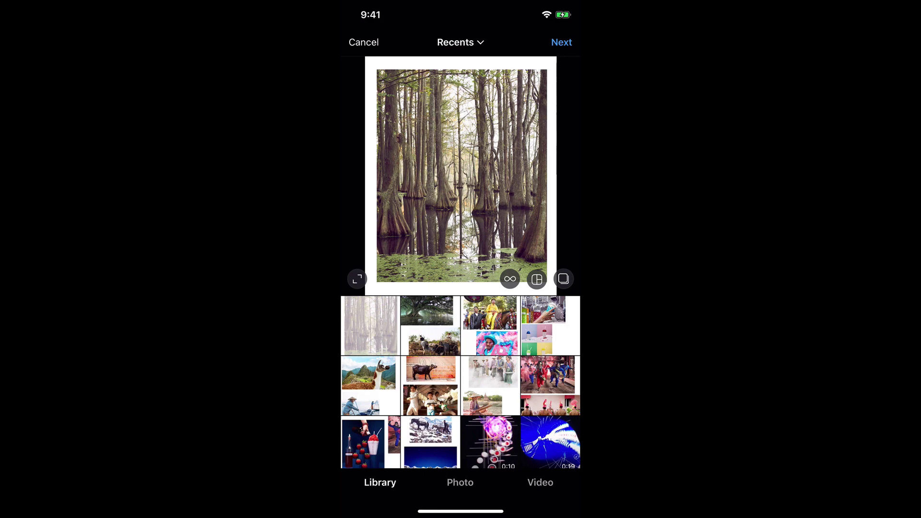
left_click(563, 279)
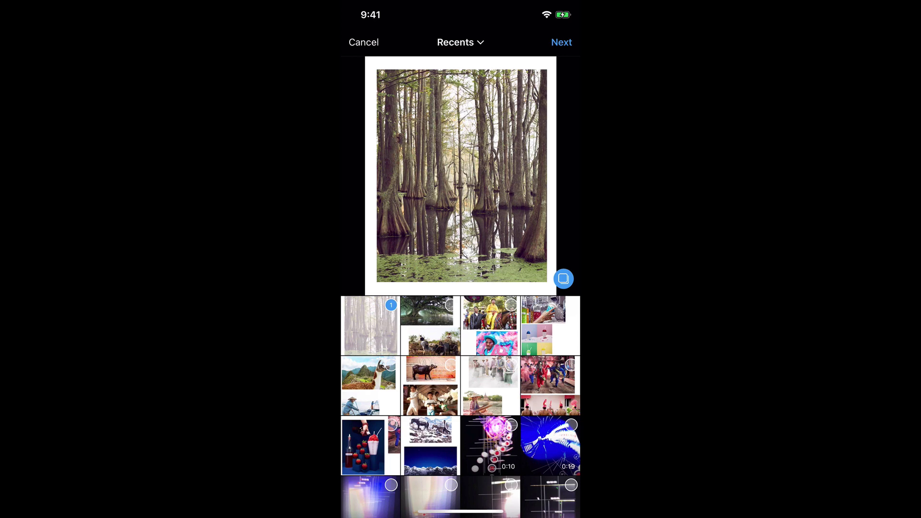
left_click(430, 325)
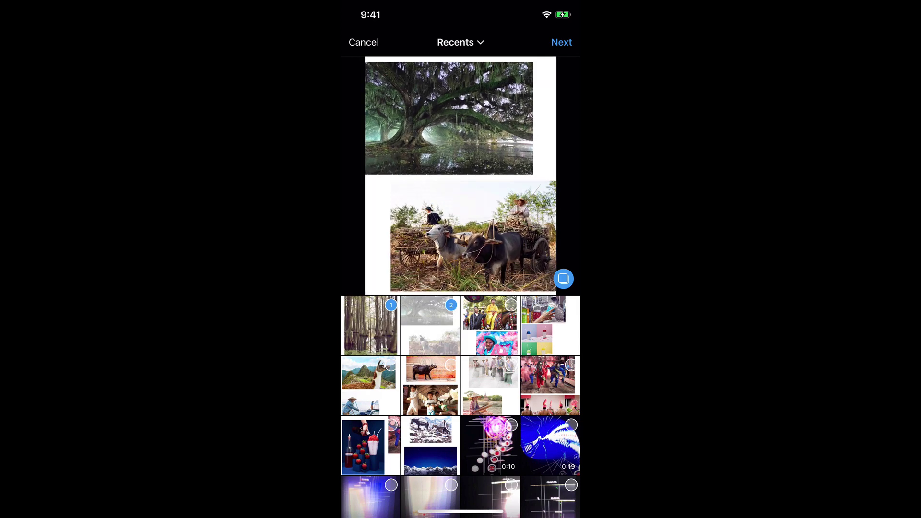
left_click(490, 325)
left_click(549, 325)
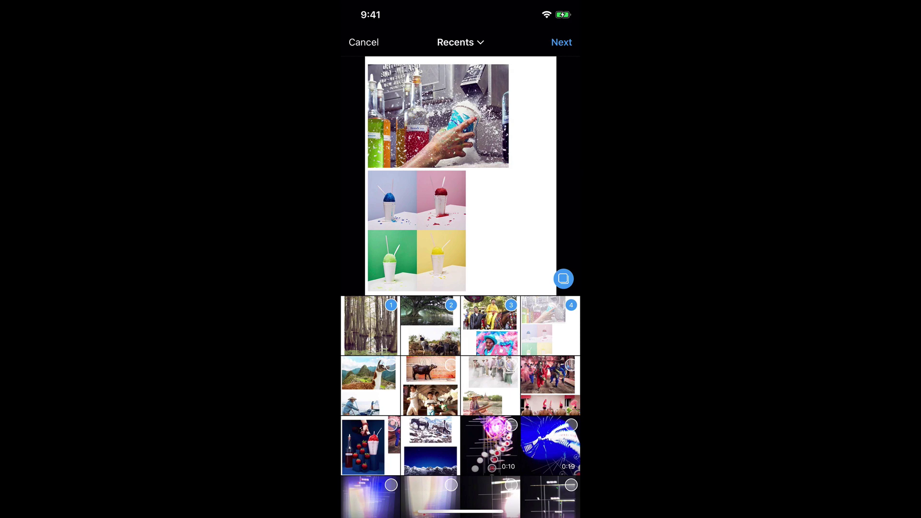
left_click(561, 42)
left_click(559, 42)
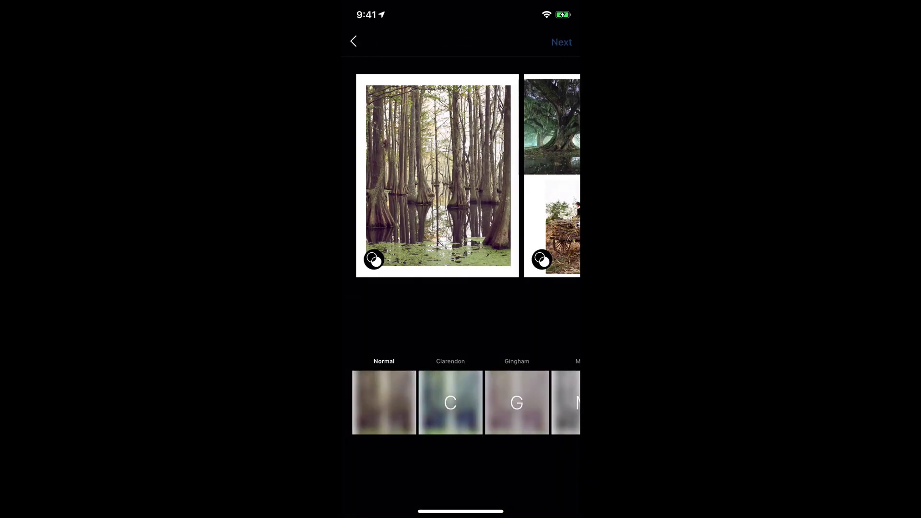